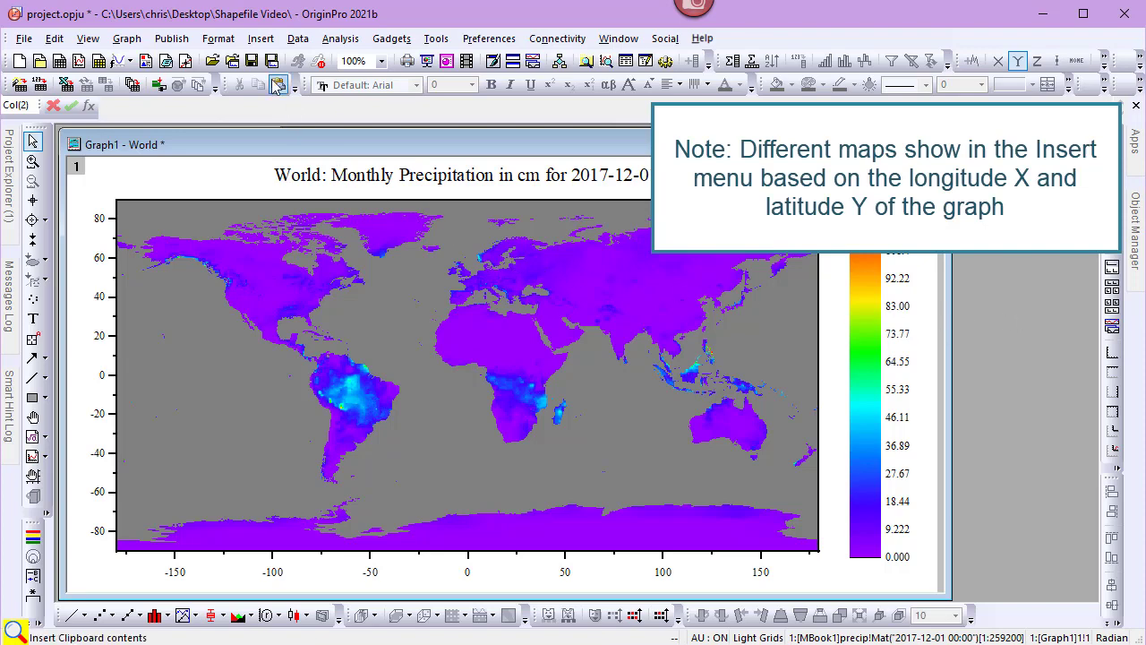
Step: Insert the World Map country boundary outlines over the precipitation image
click(259, 44)
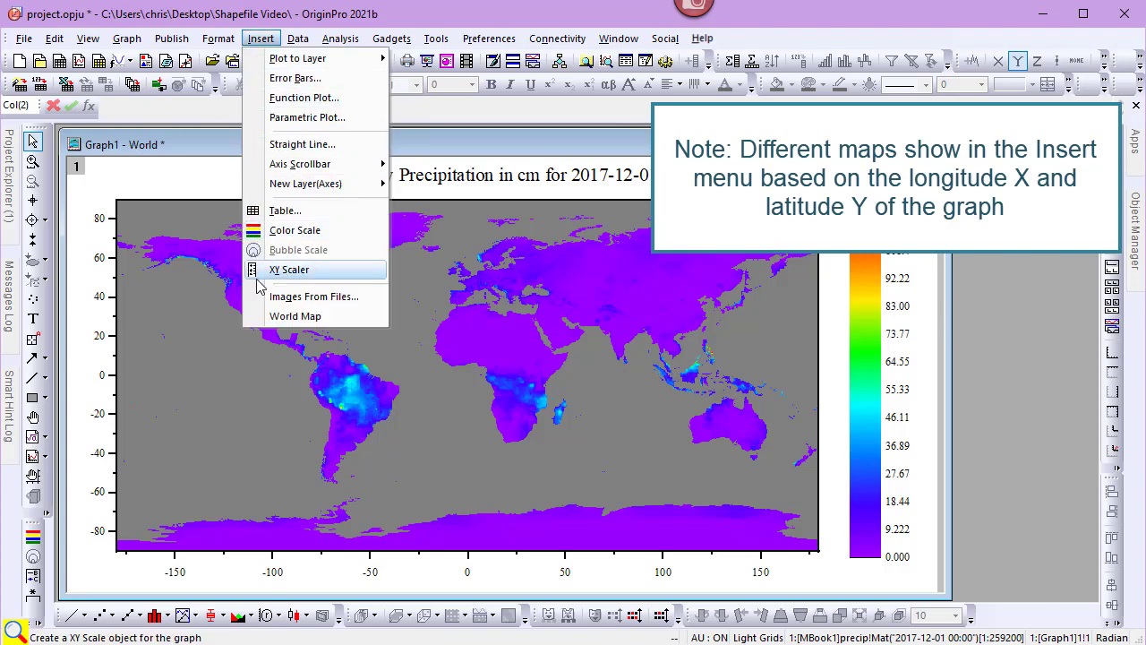
click(258, 318)
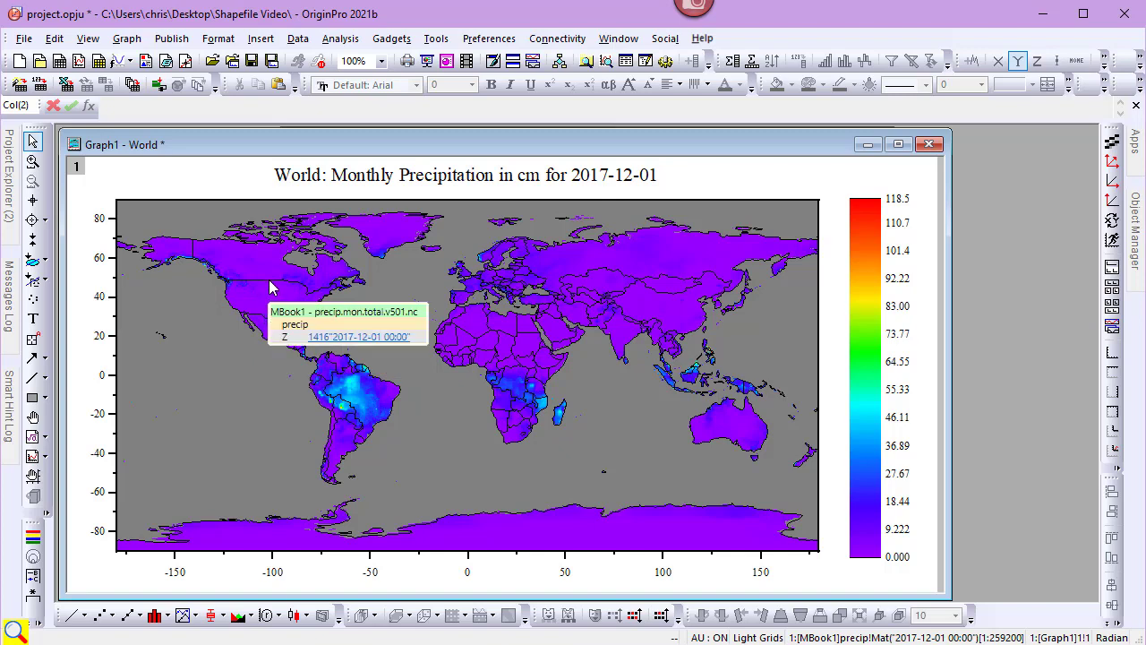
Step: Make the country border lines white with a line width of 1
click(272, 287)
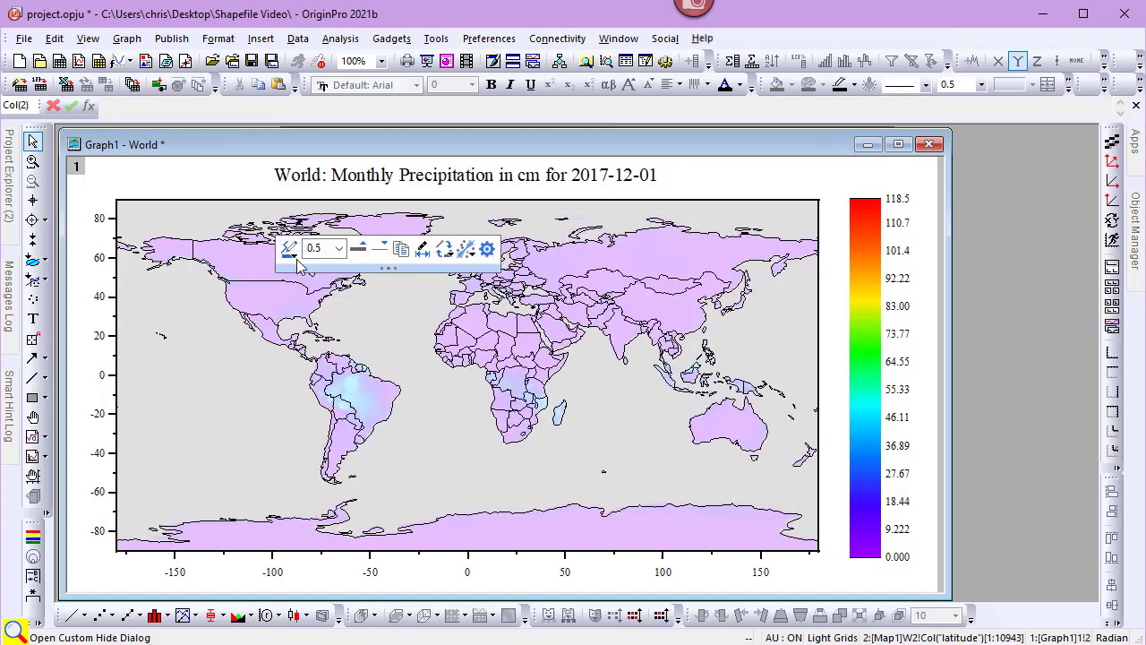
click(293, 255)
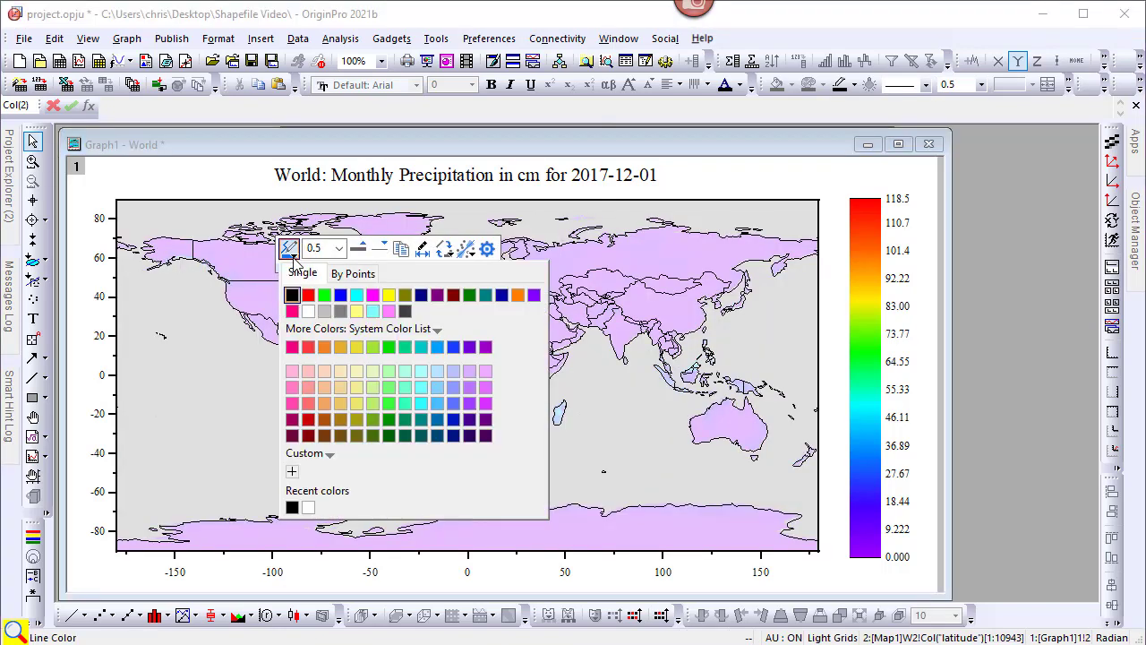
click(302, 305)
click(338, 248)
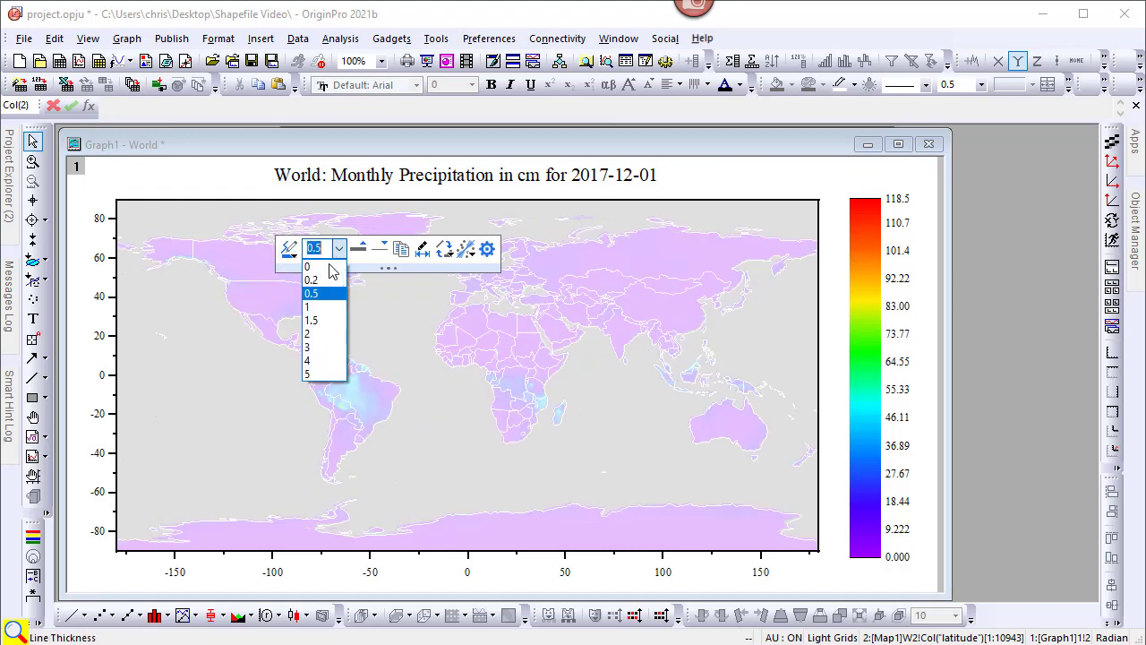
click(322, 309)
click(189, 167)
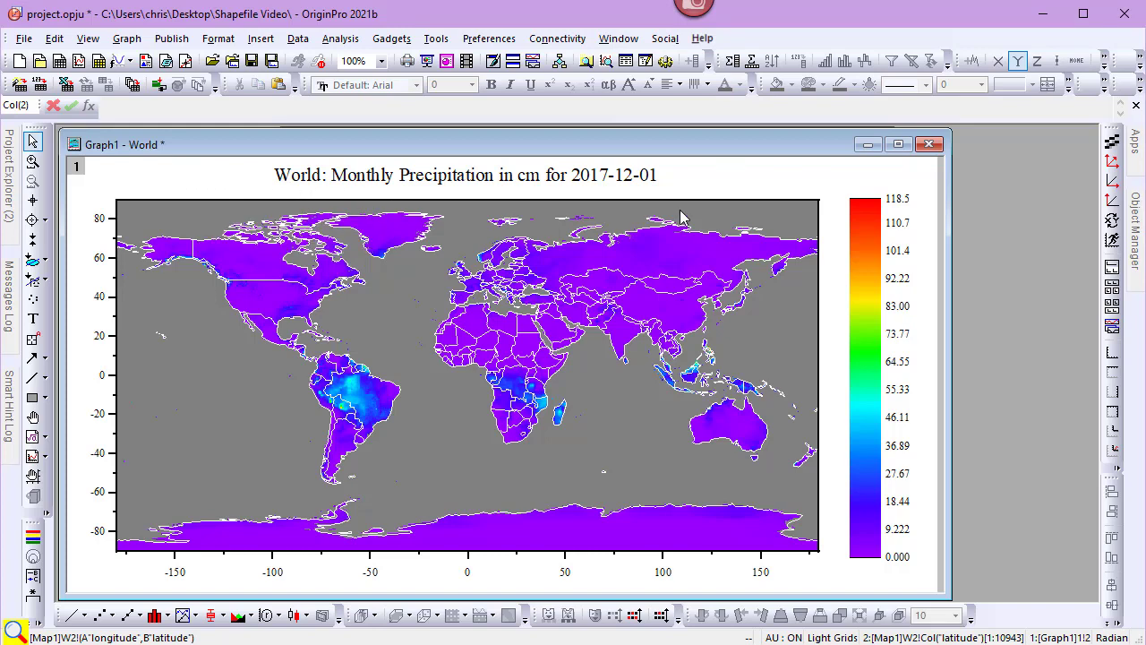
Step: Minimize the Graph1 World window to reveal the Graph4 Brazil map
click(867, 146)
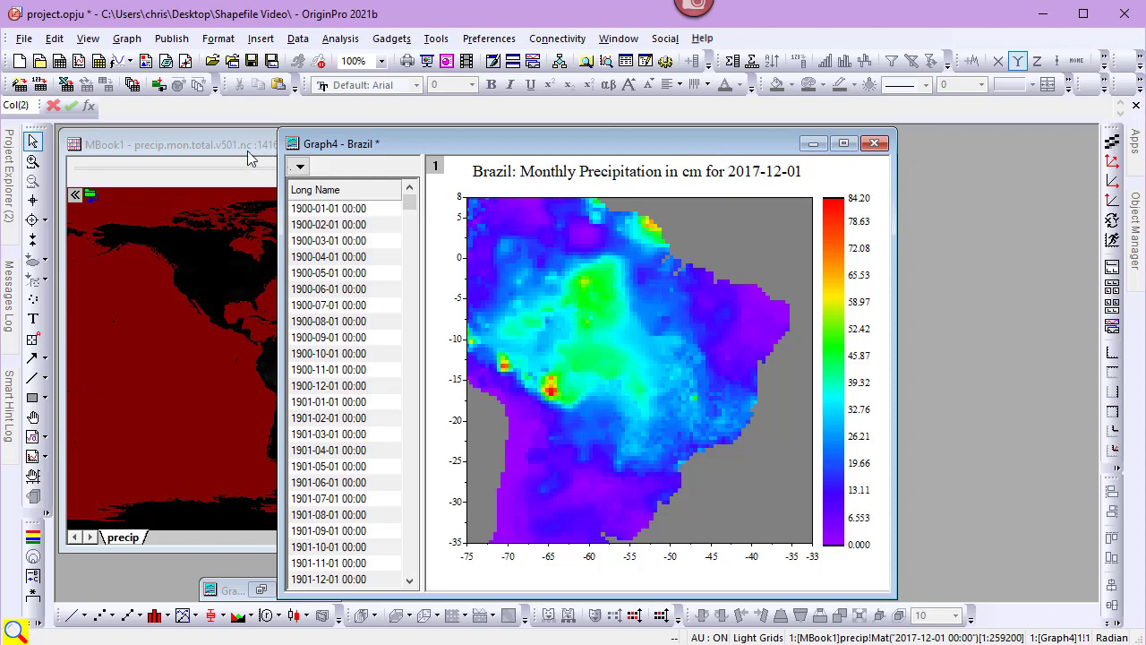
Step: Import the shapefile bra_admbnda_adm0_ibge_2020.shp into a new workbook, Book1
click(59, 61)
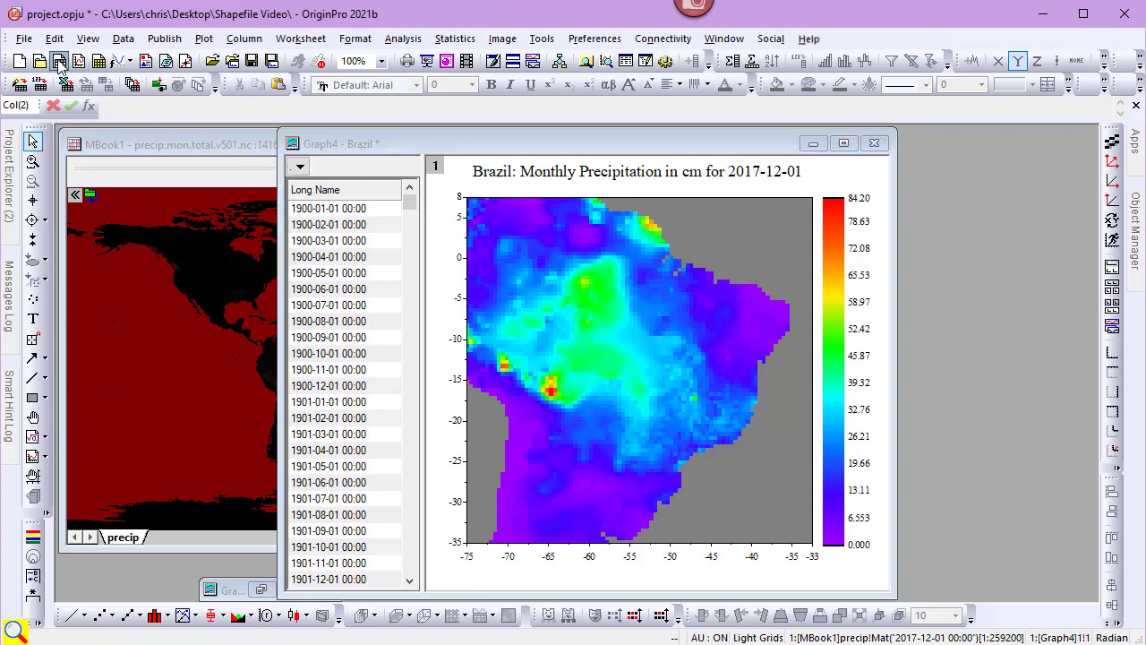
click(123, 40)
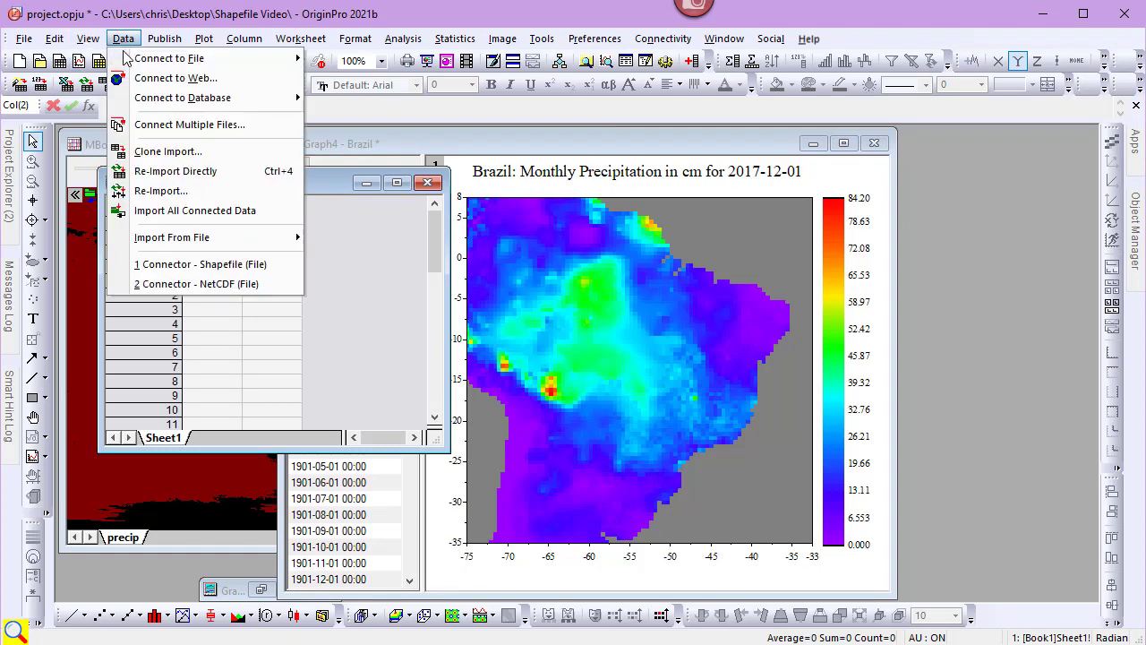
mouse_move(127, 62)
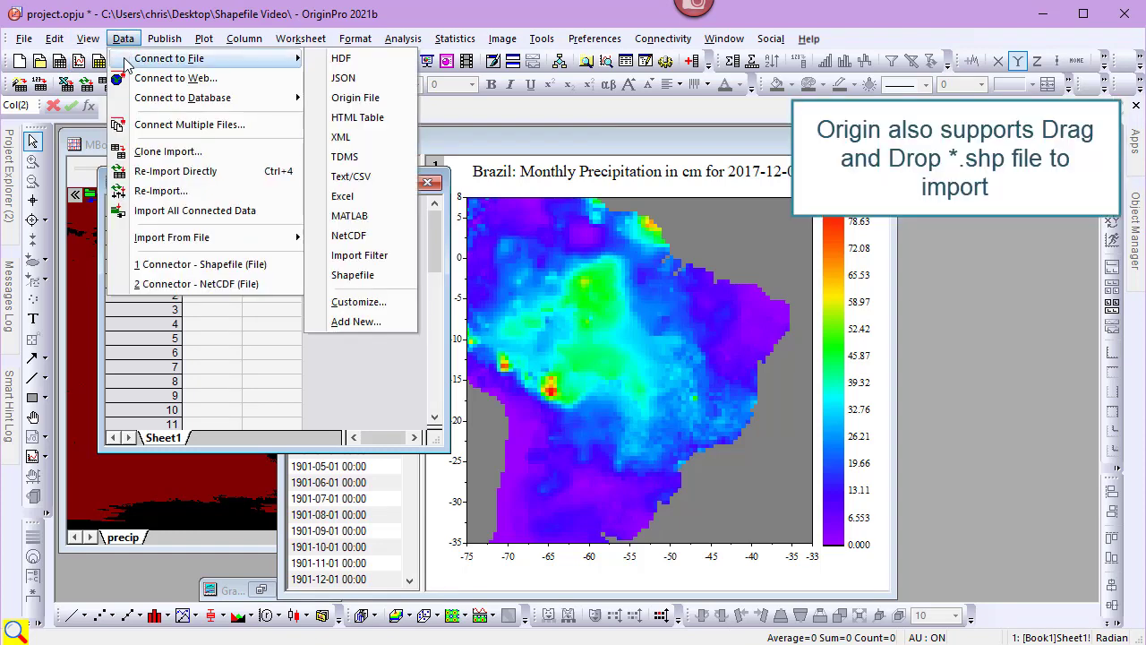
click(352, 276)
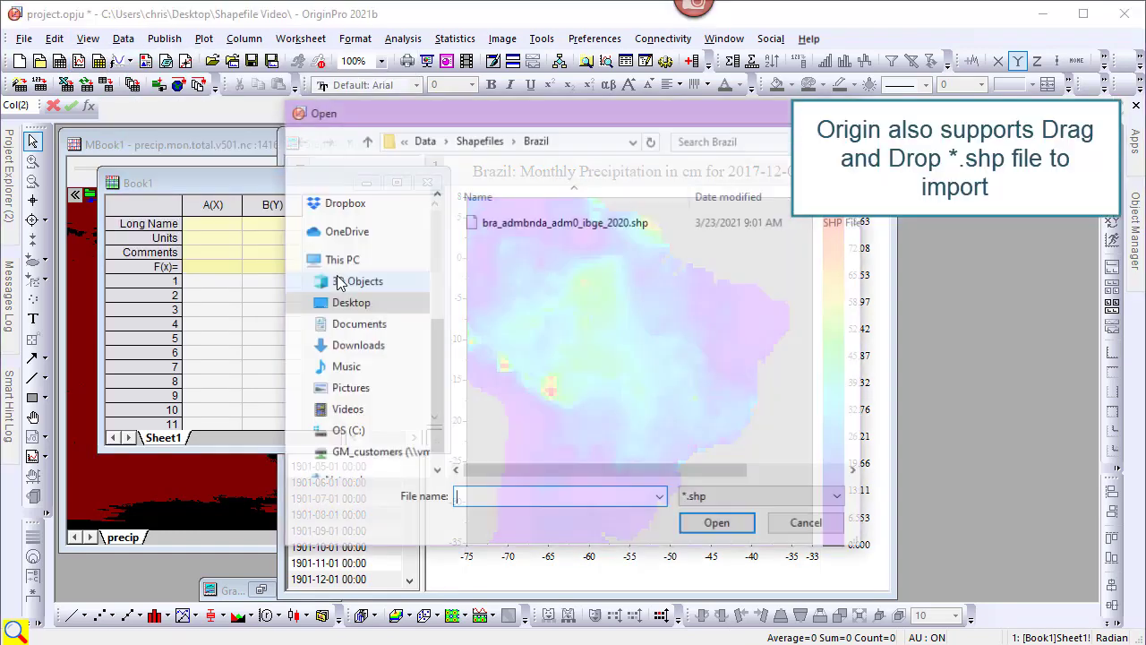
click(511, 226)
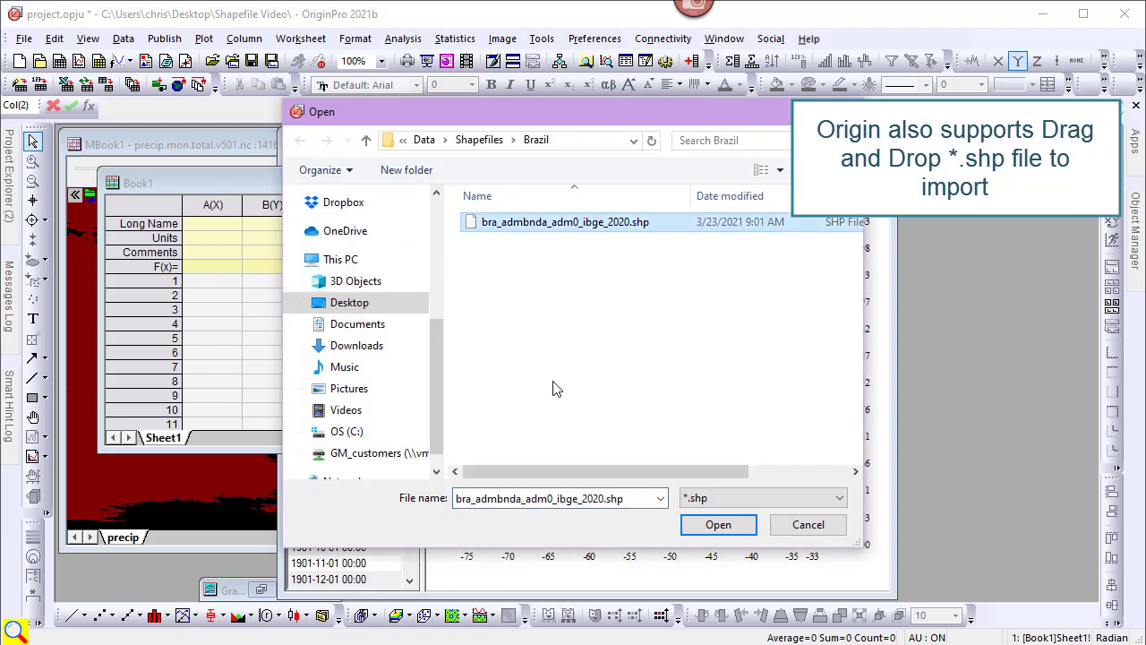
click(691, 524)
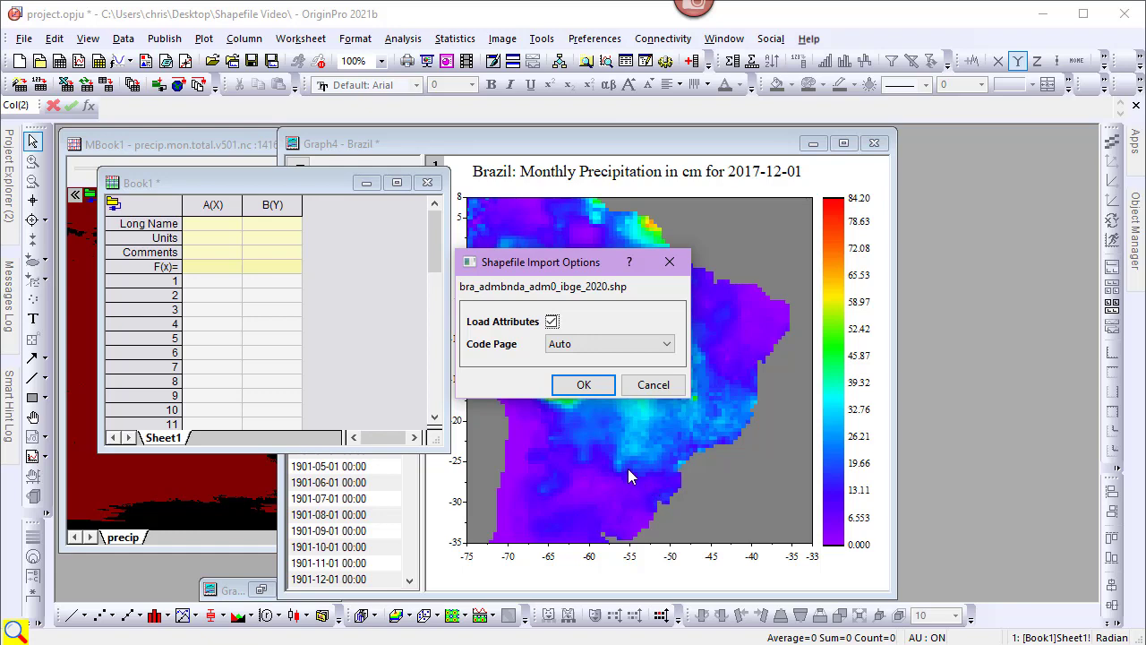
click(584, 385)
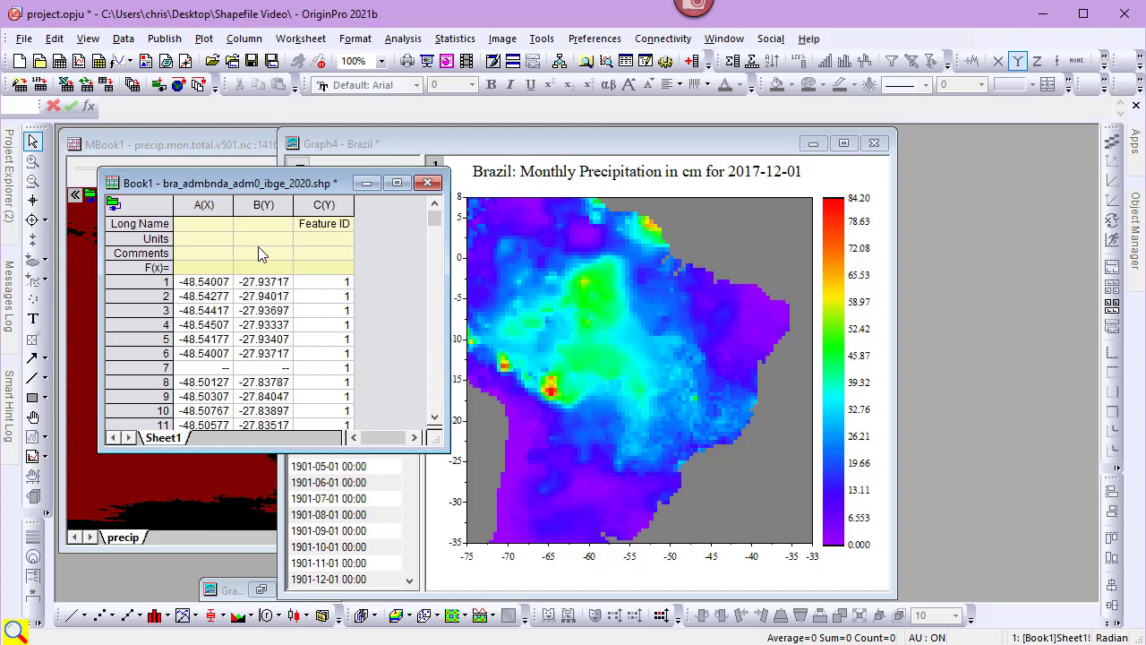
Step: Copy Book1's column B for plotting and paste it onto the Graph4 Brazil map layer
click(258, 205)
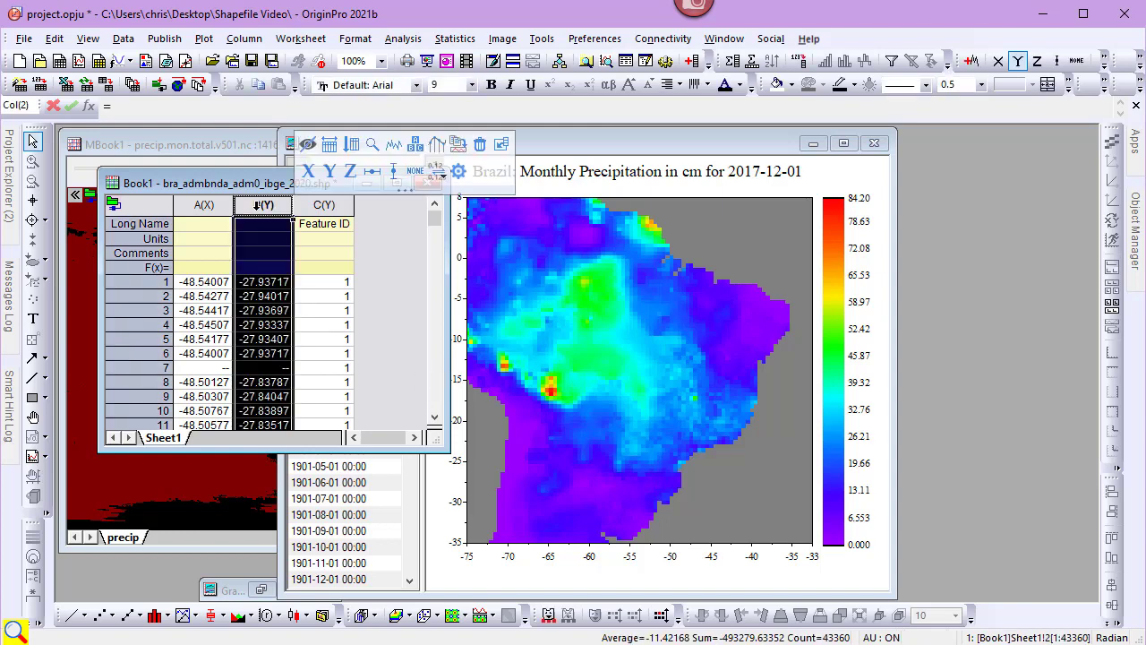
click(461, 147)
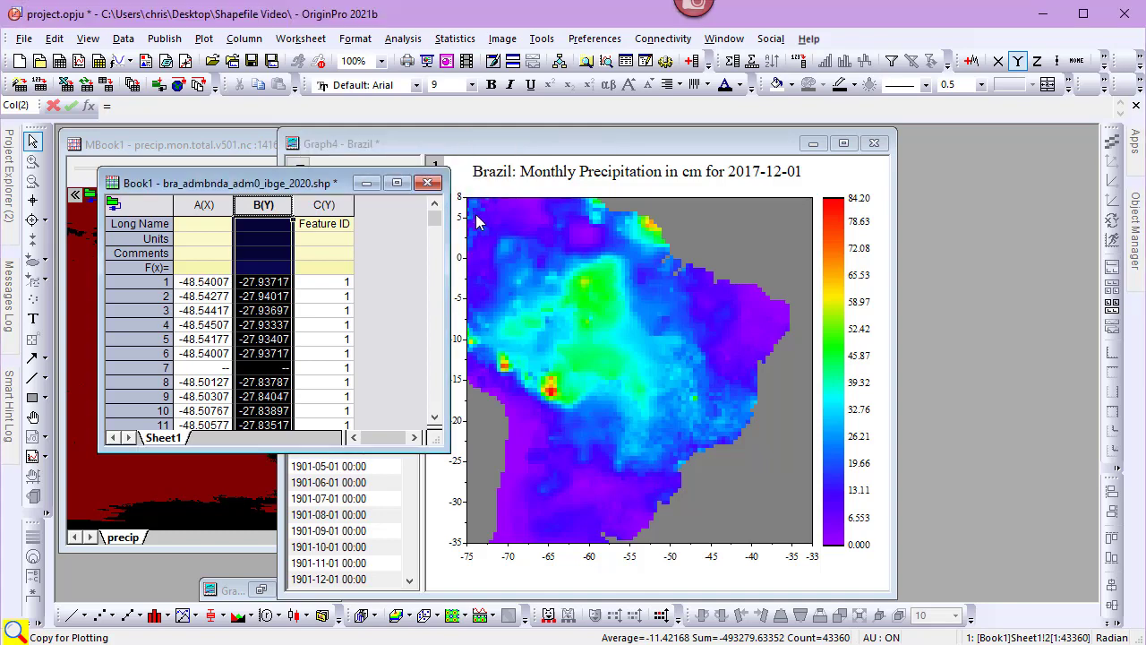
click(567, 276)
click(567, 274)
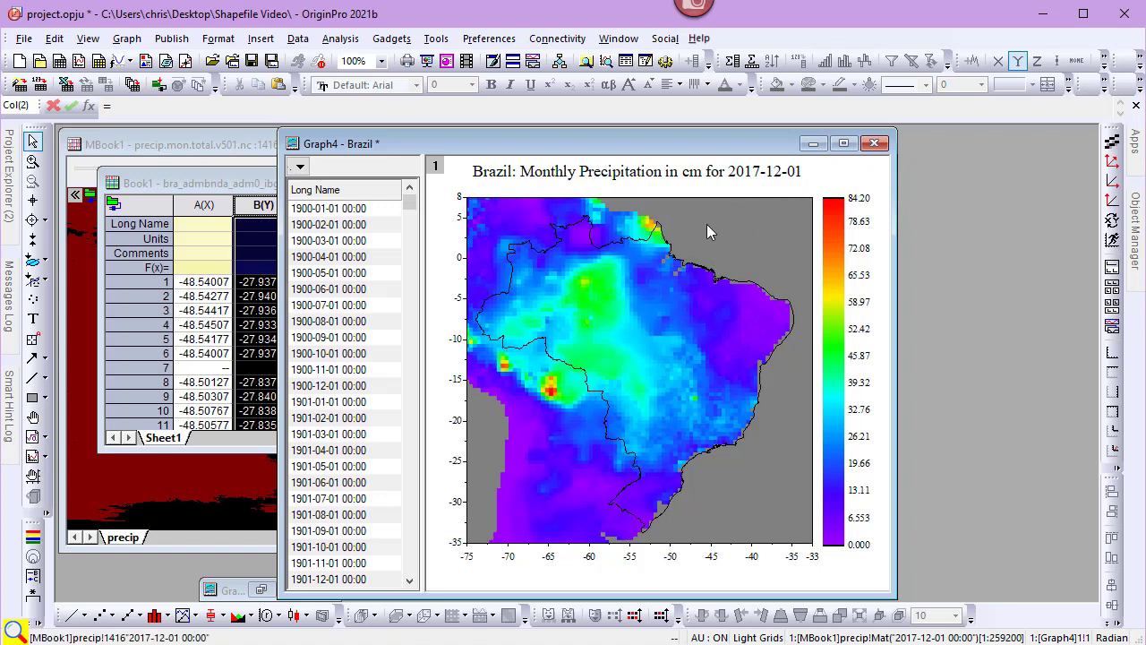
Step: Make the Brazil boundary lines white with thickness 1
click(623, 250)
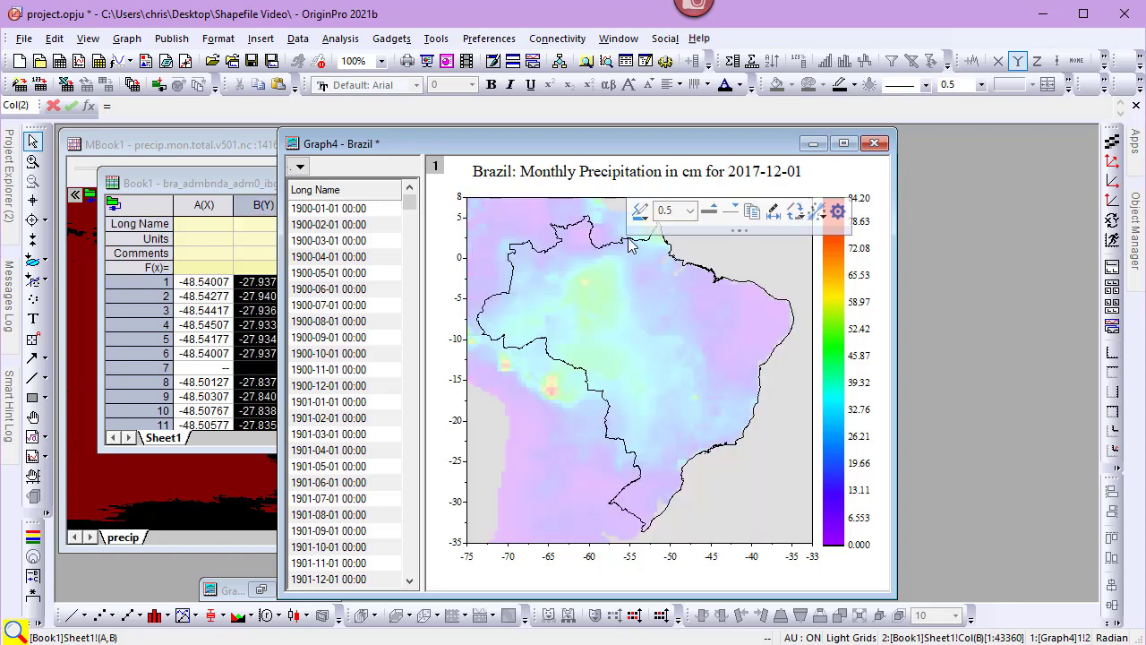
click(643, 217)
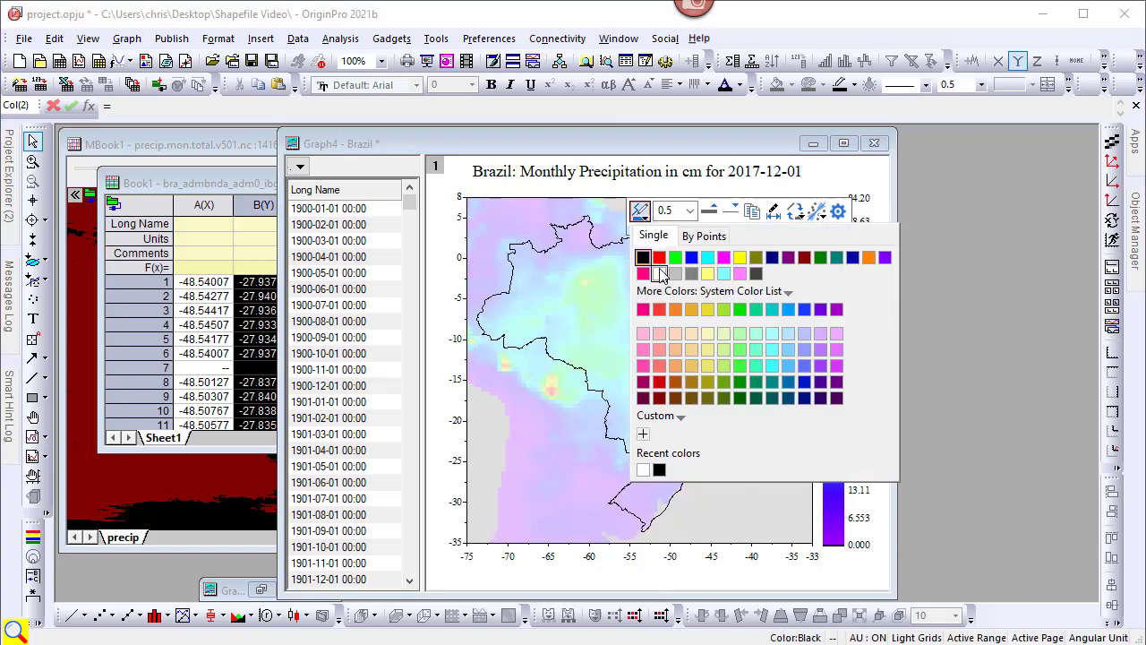
click(660, 272)
click(689, 210)
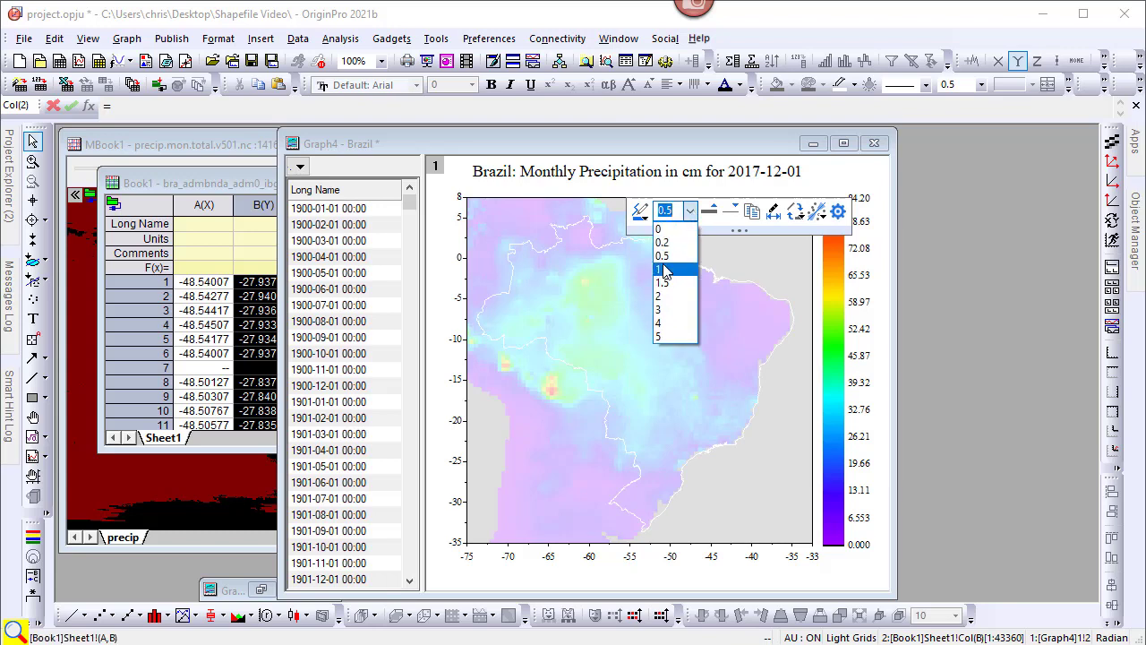
click(663, 266)
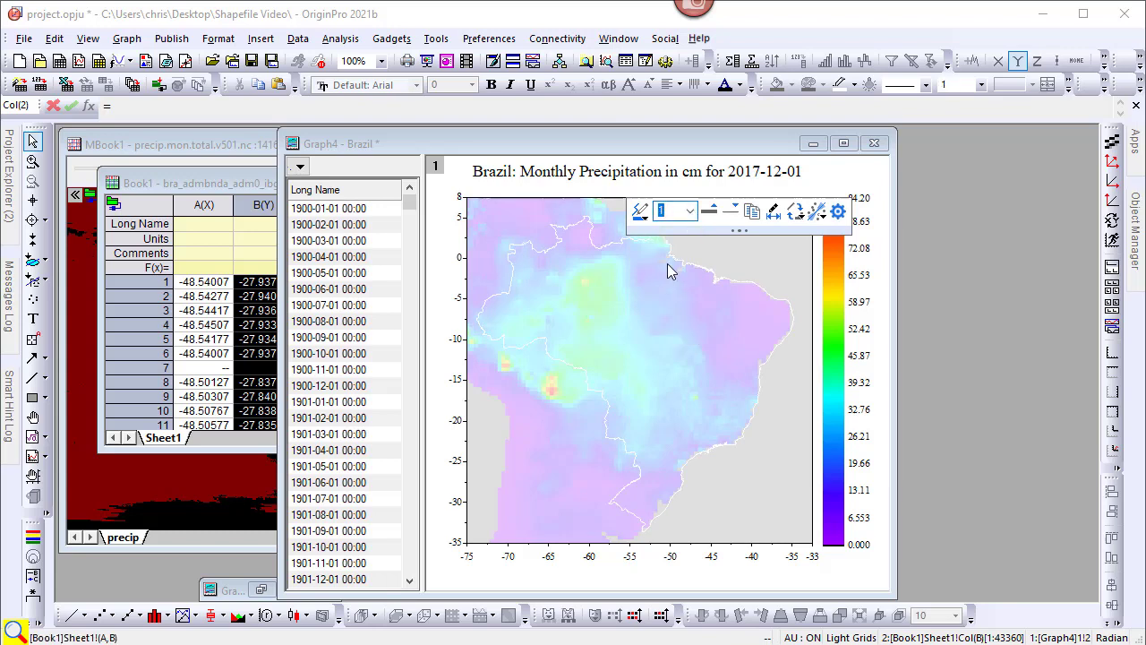
click(828, 179)
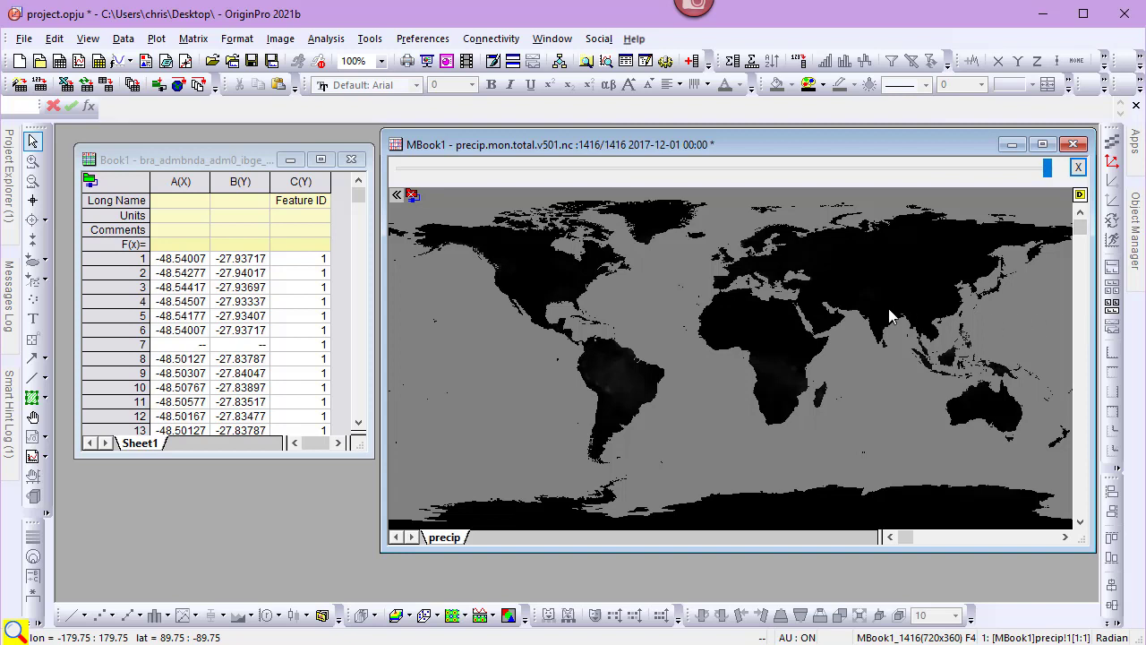
Step: Create a matrix ROI from XY using Book1 columns A,B as coordinates and column C as index
right_click(716, 206)
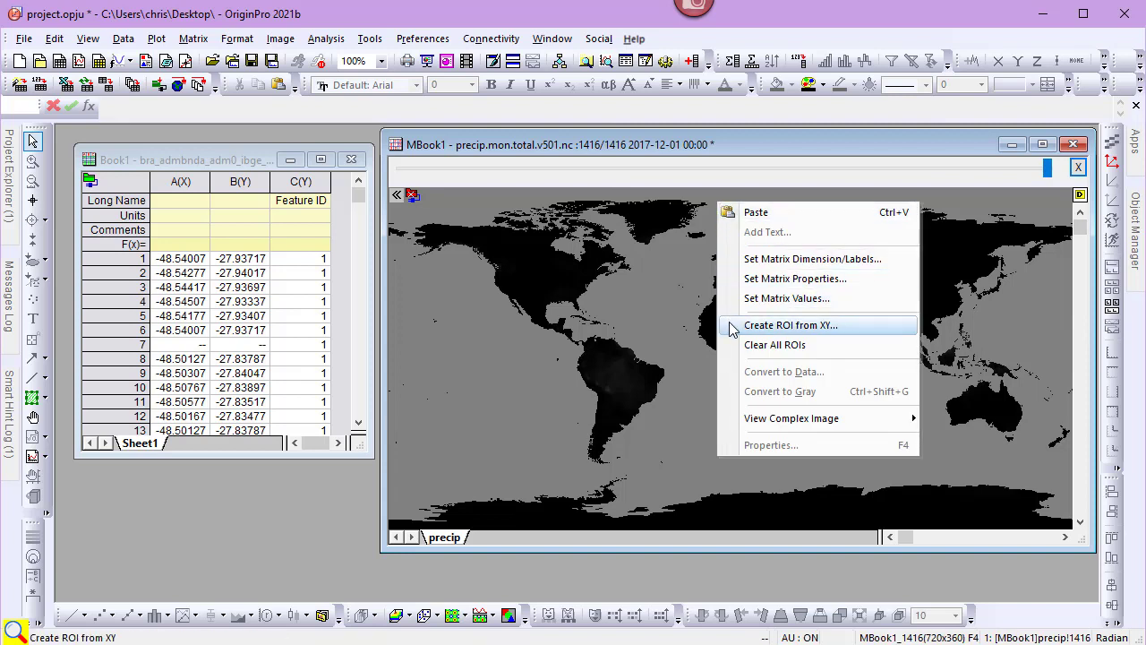
click(779, 325)
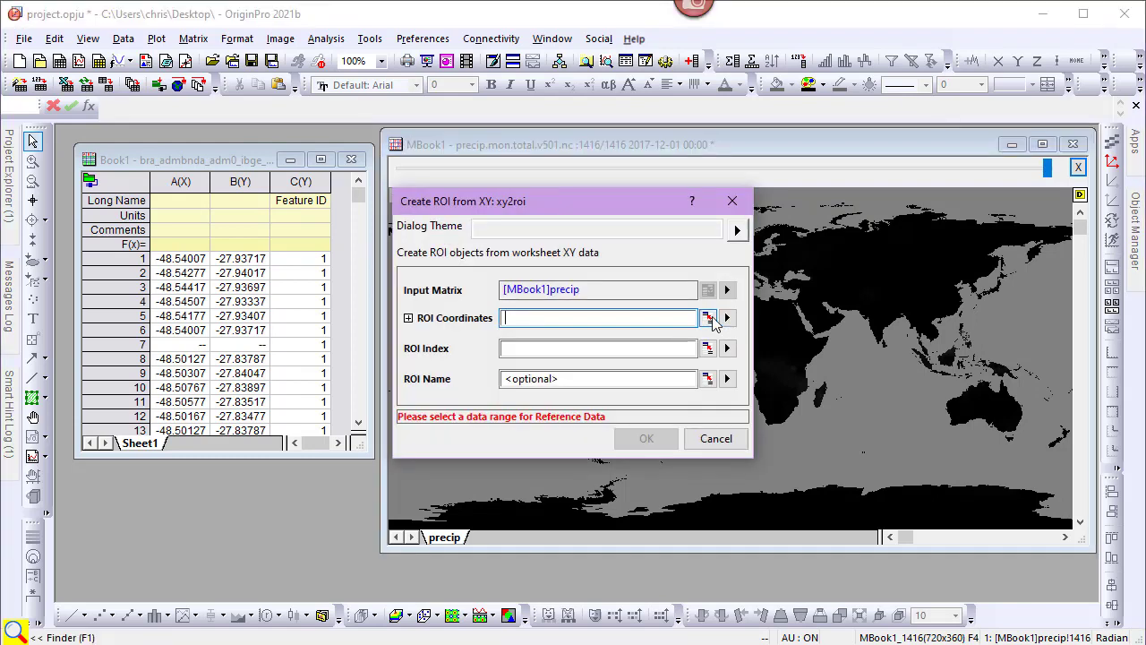
click(707, 319)
drag(180, 181, 231, 184)
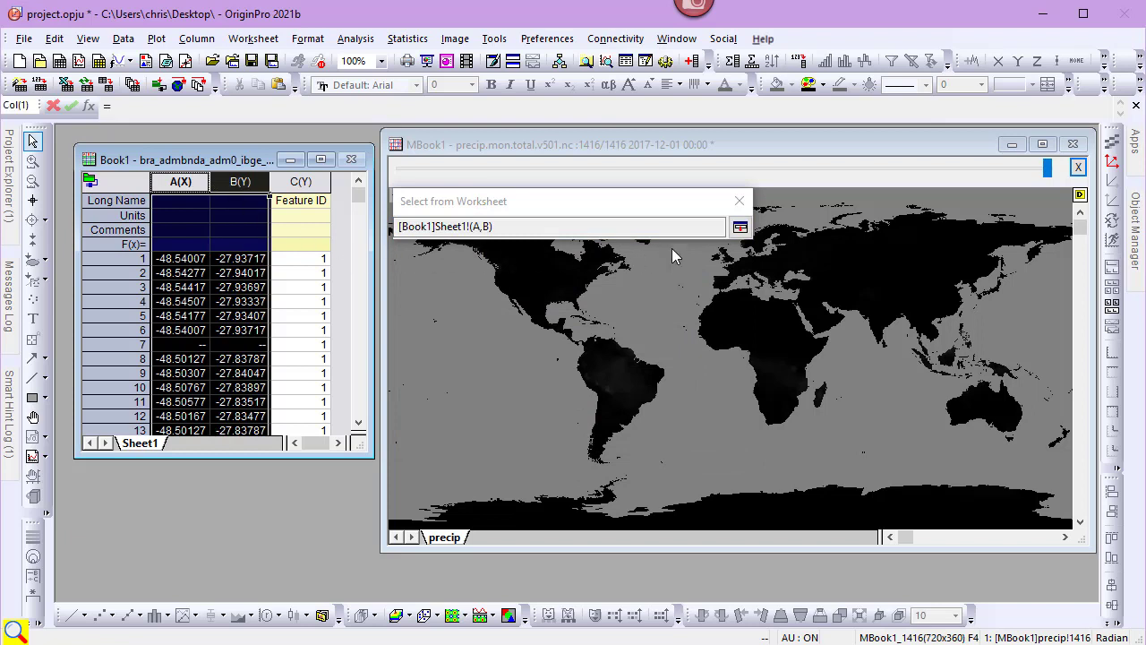
click(740, 227)
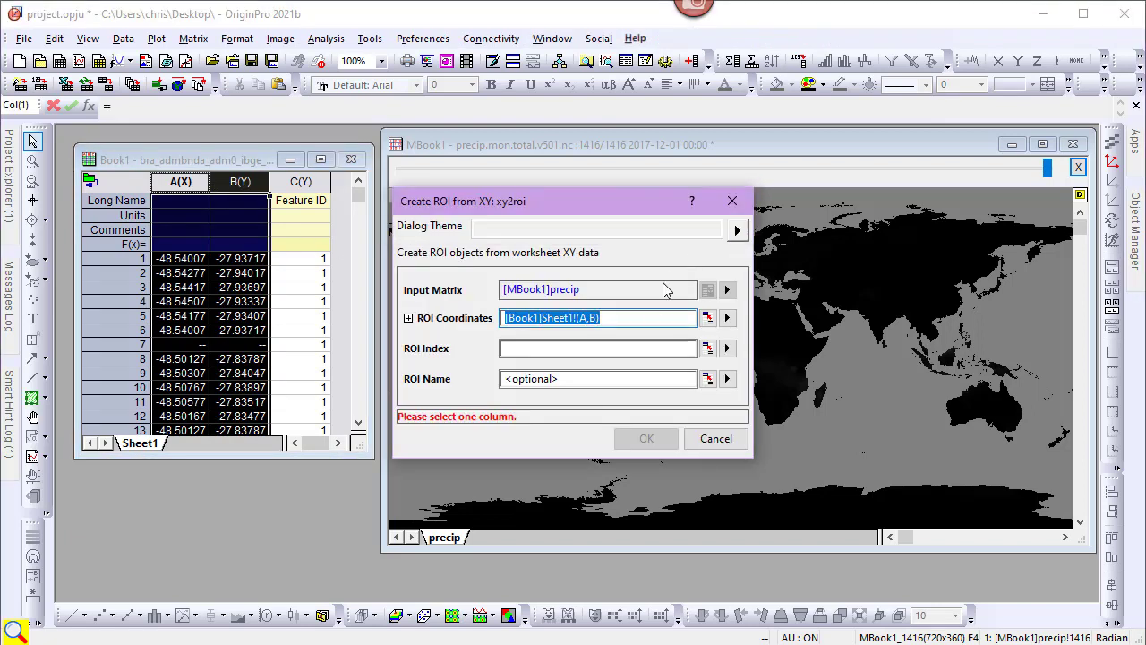
click(706, 348)
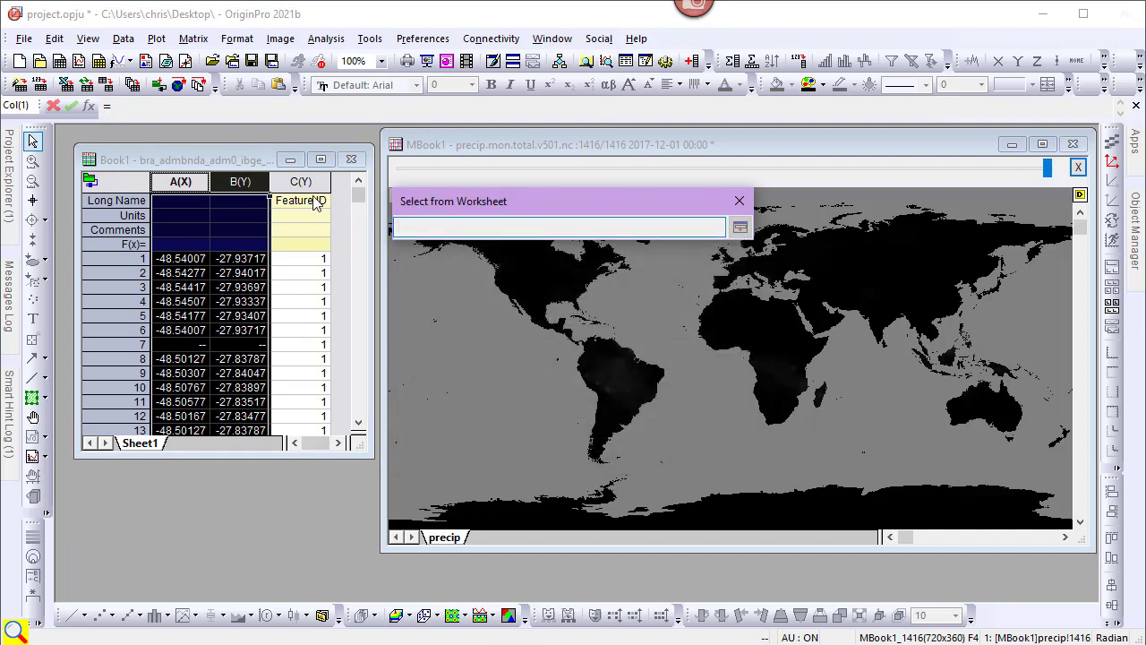
click(309, 183)
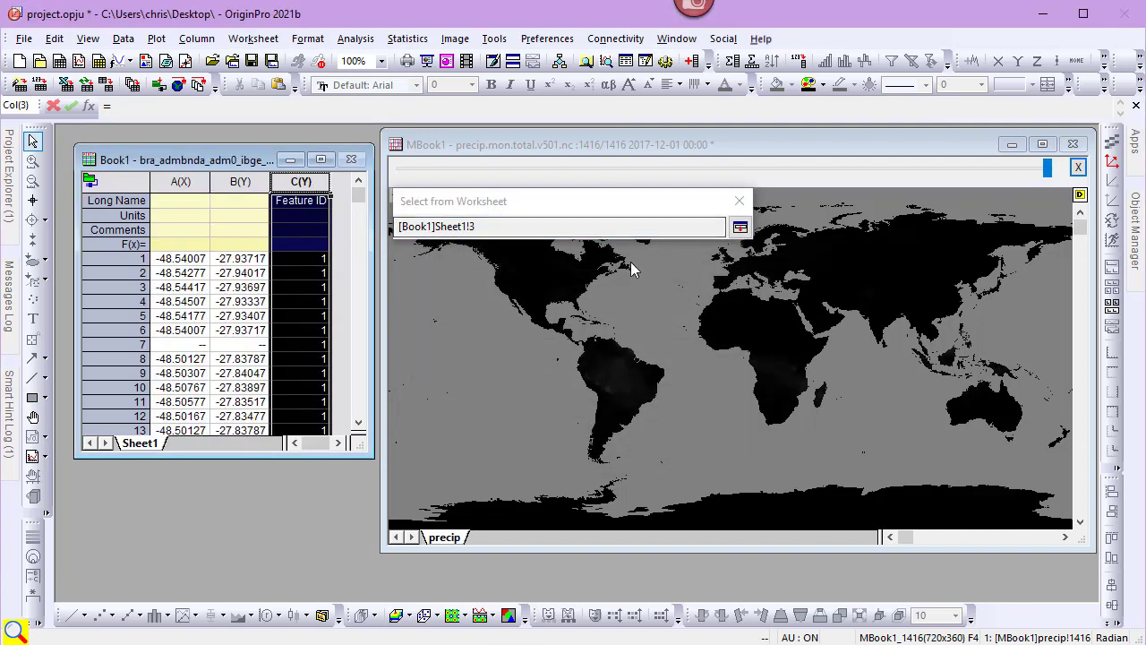
click(740, 228)
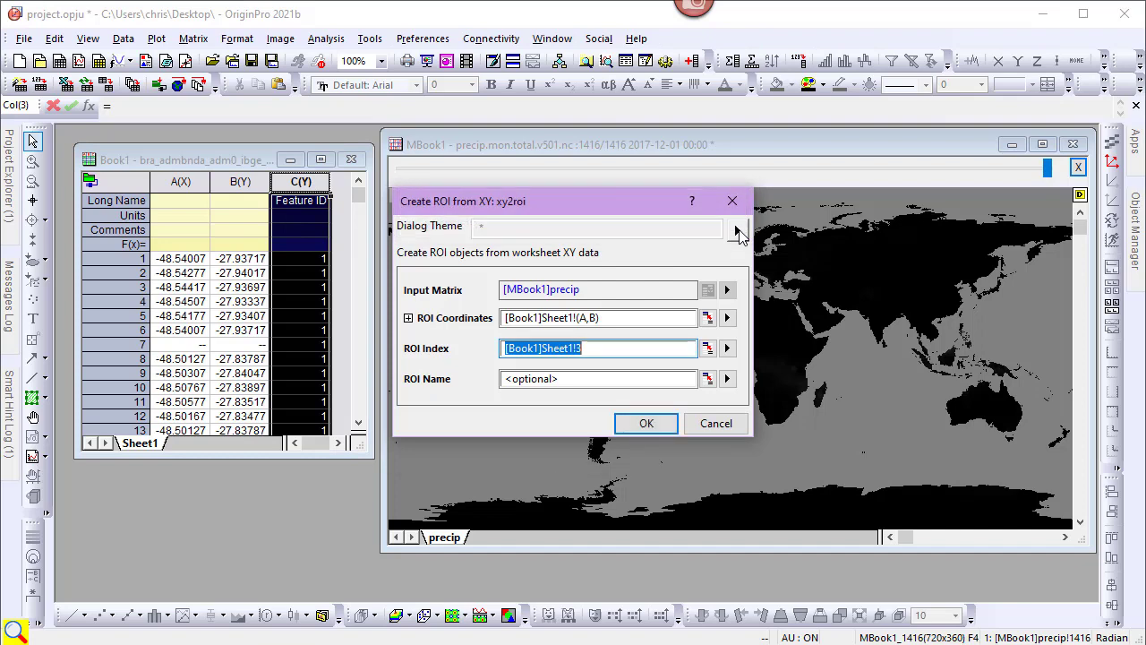
click(641, 421)
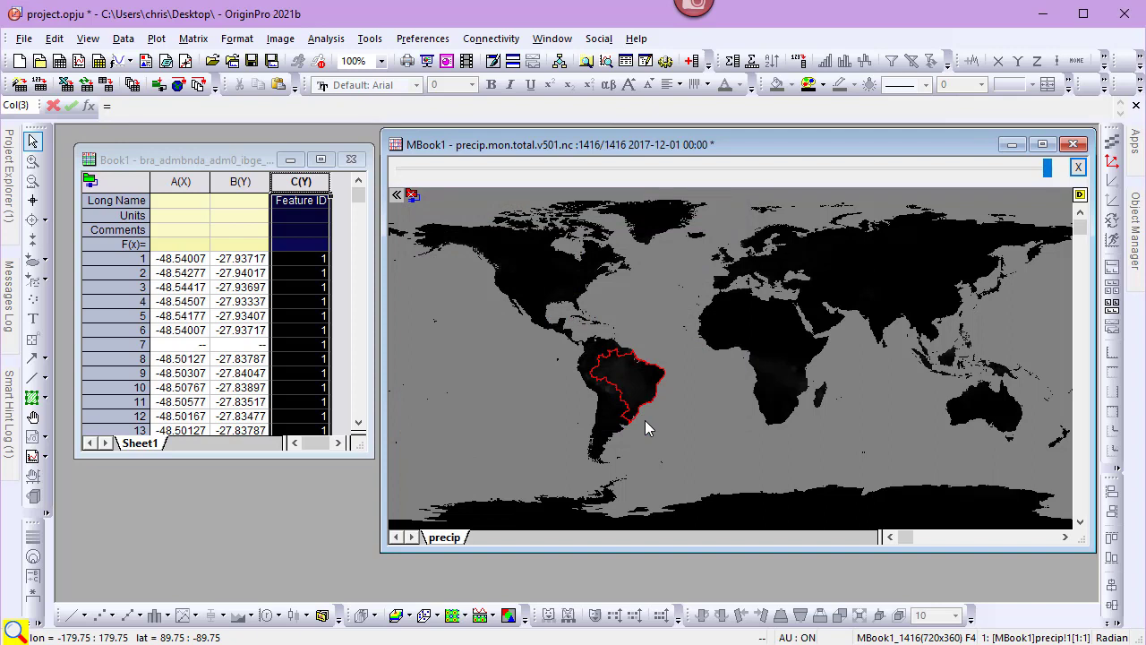
Step: Extract the Brazil ROI into a new 91x78 MBook3 matrix, then minimize it
right_click(634, 373)
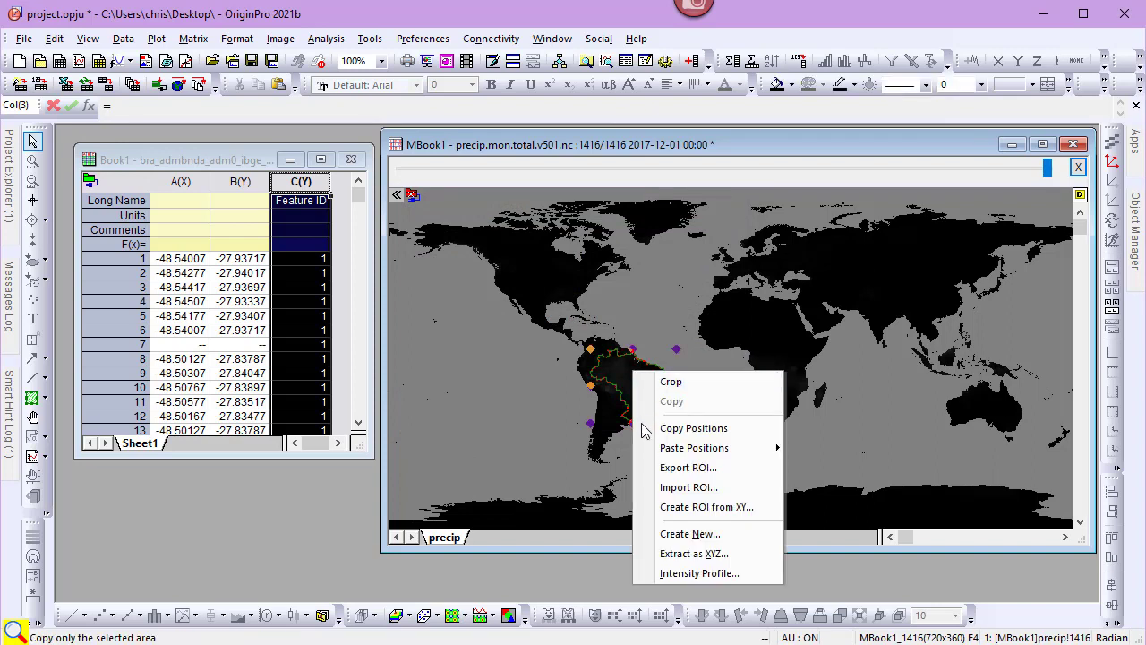
click(647, 536)
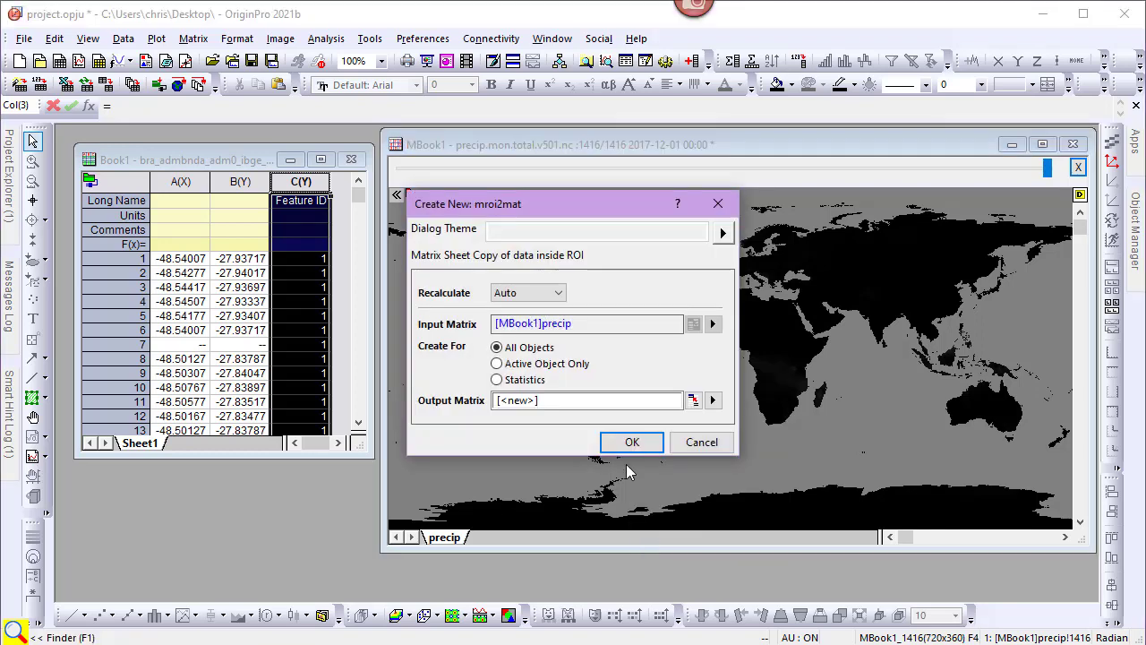
click(628, 441)
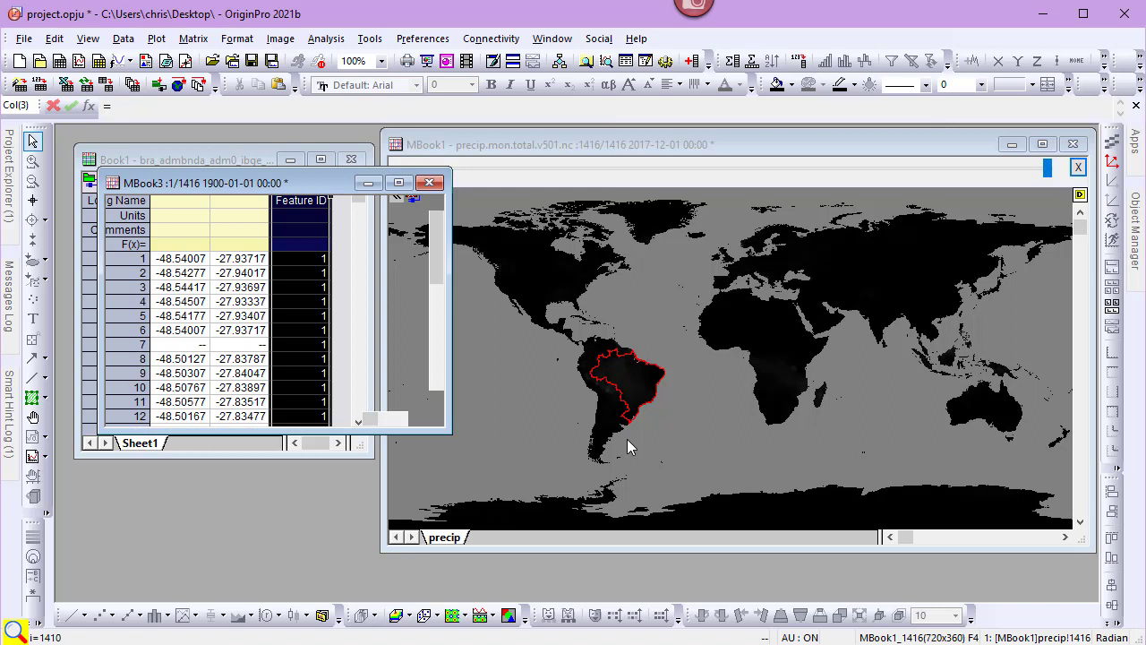
click(368, 183)
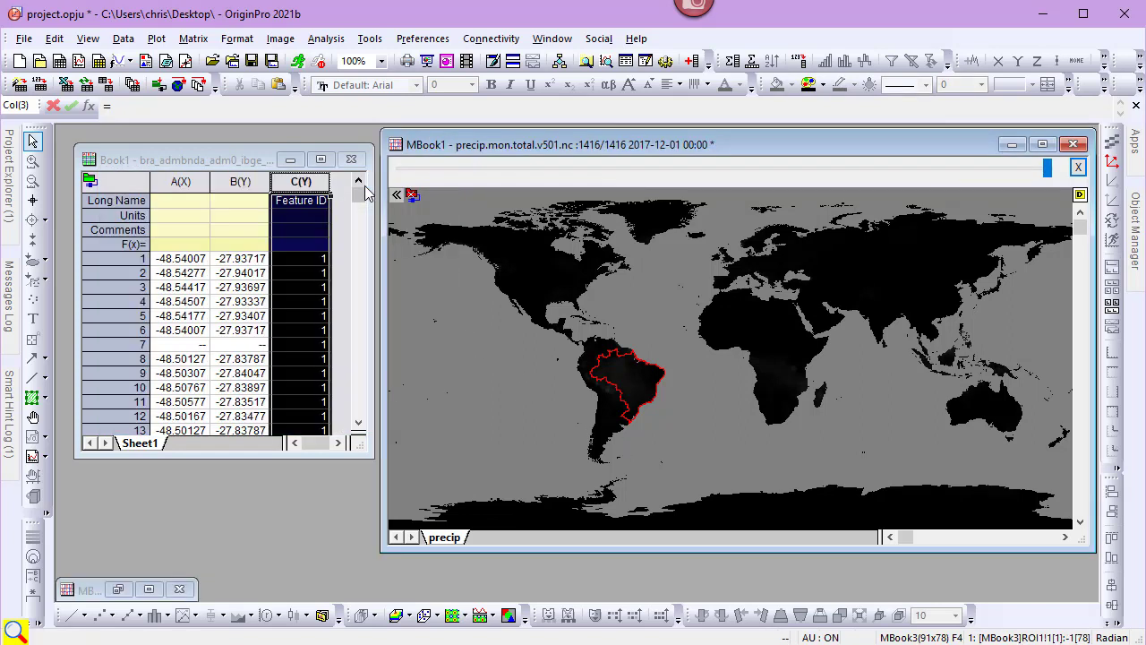
Step: Compute the Brazil ROI intensity profile into Book2, then minimize the worksheet
click(625, 380)
right_click(625, 380)
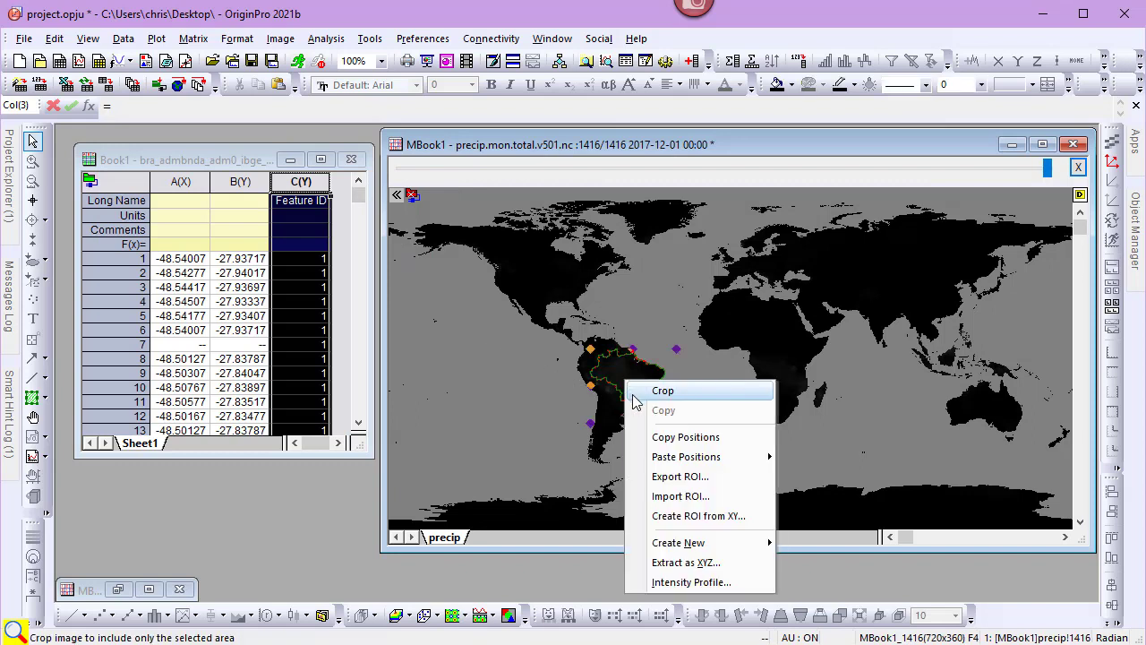
click(634, 584)
click(613, 511)
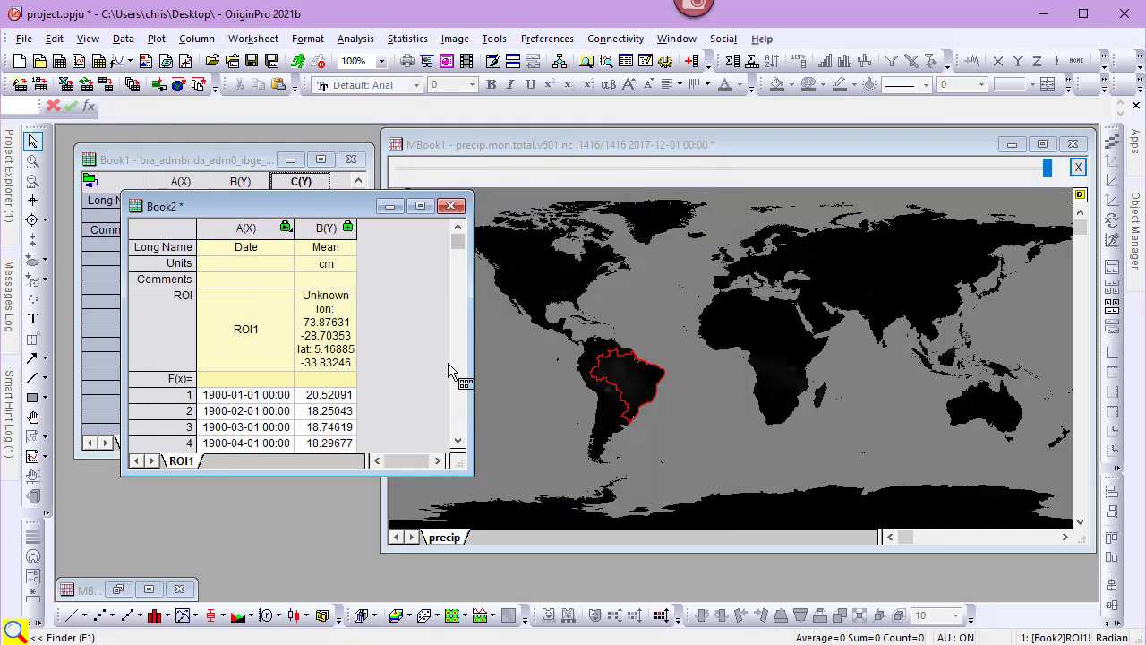
mouse_move(458, 241)
mouse_down()
mouse_move(460, 428)
mouse_move(464, 237)
mouse_up()
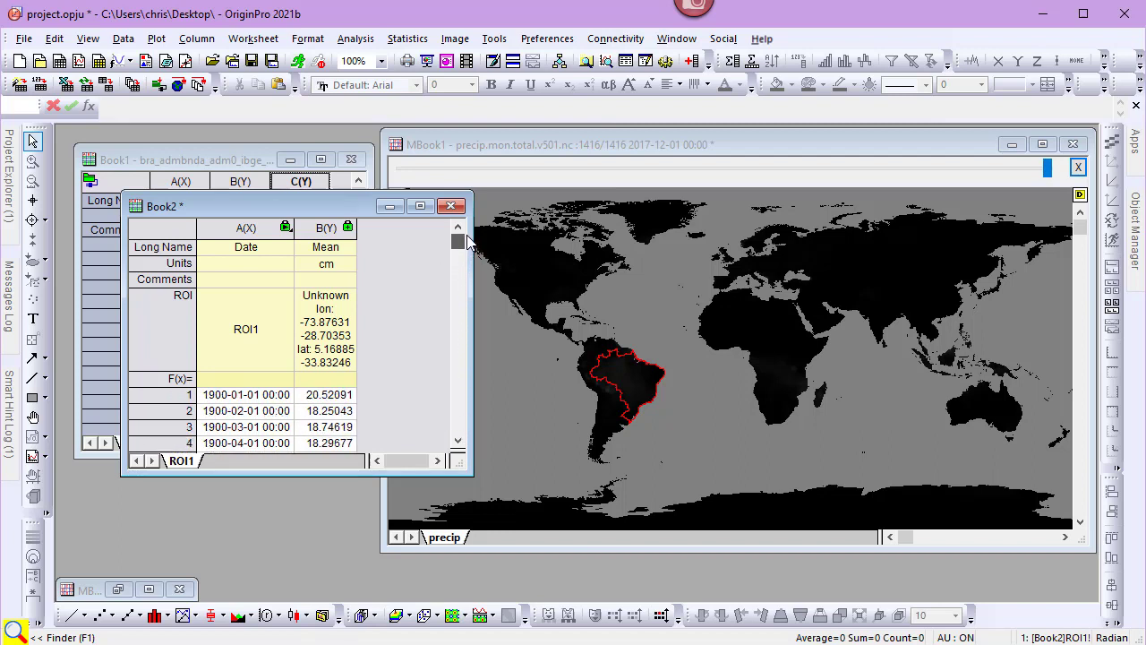
click(390, 206)
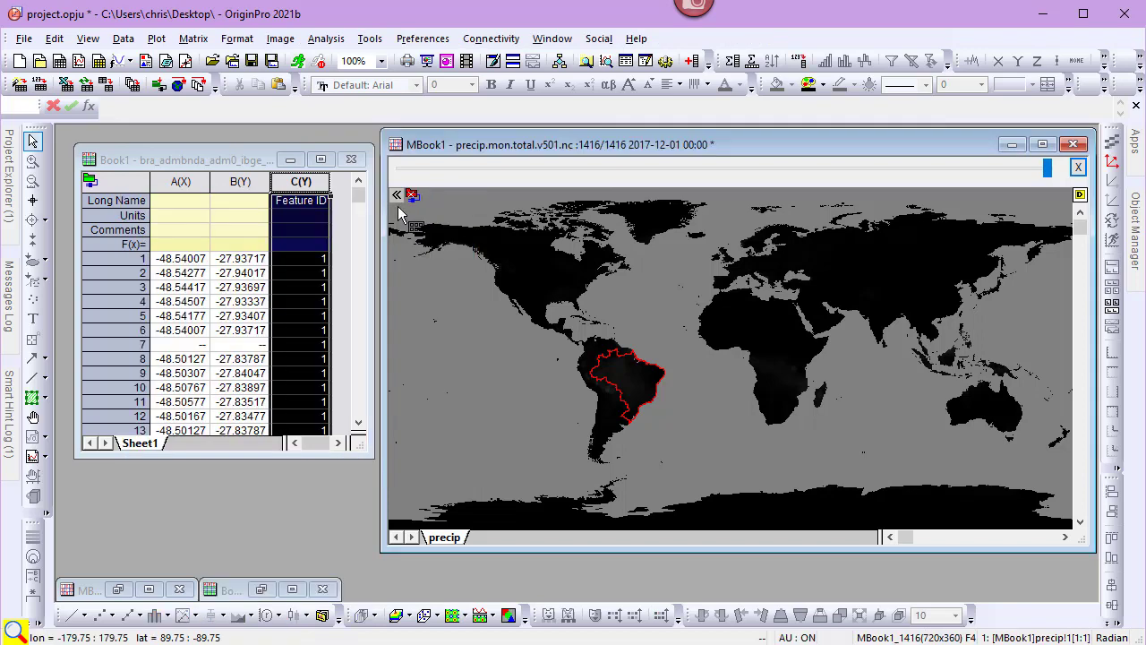
Step: Use Clear All ROIs on the MBook1 precipitation matrix
right_click(648, 273)
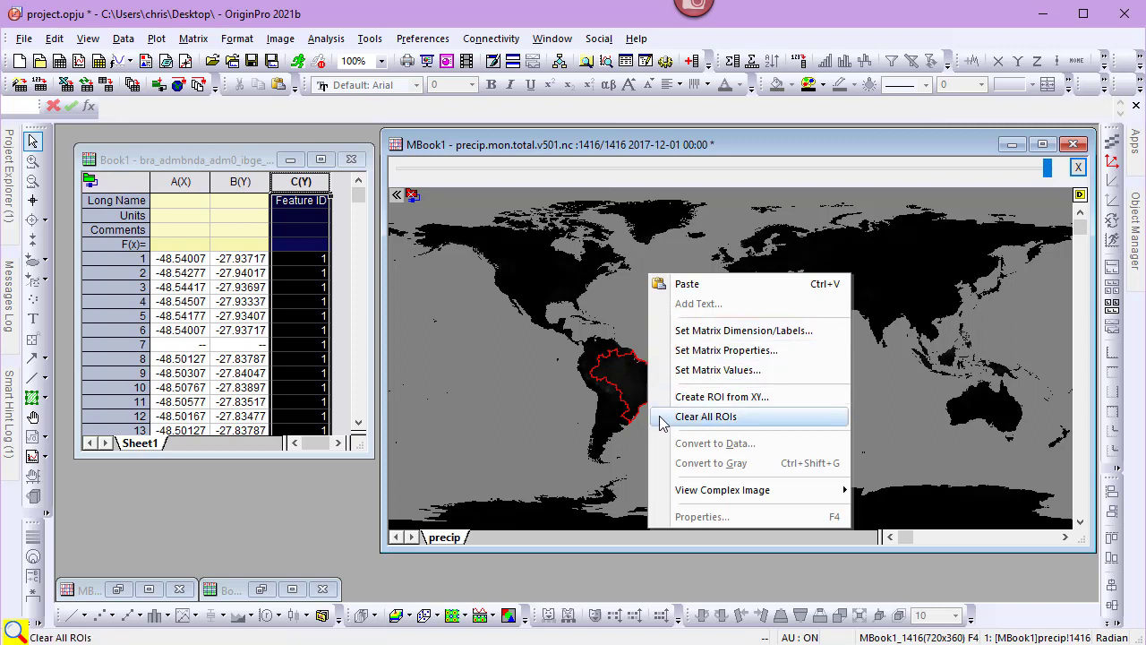
click(706, 416)
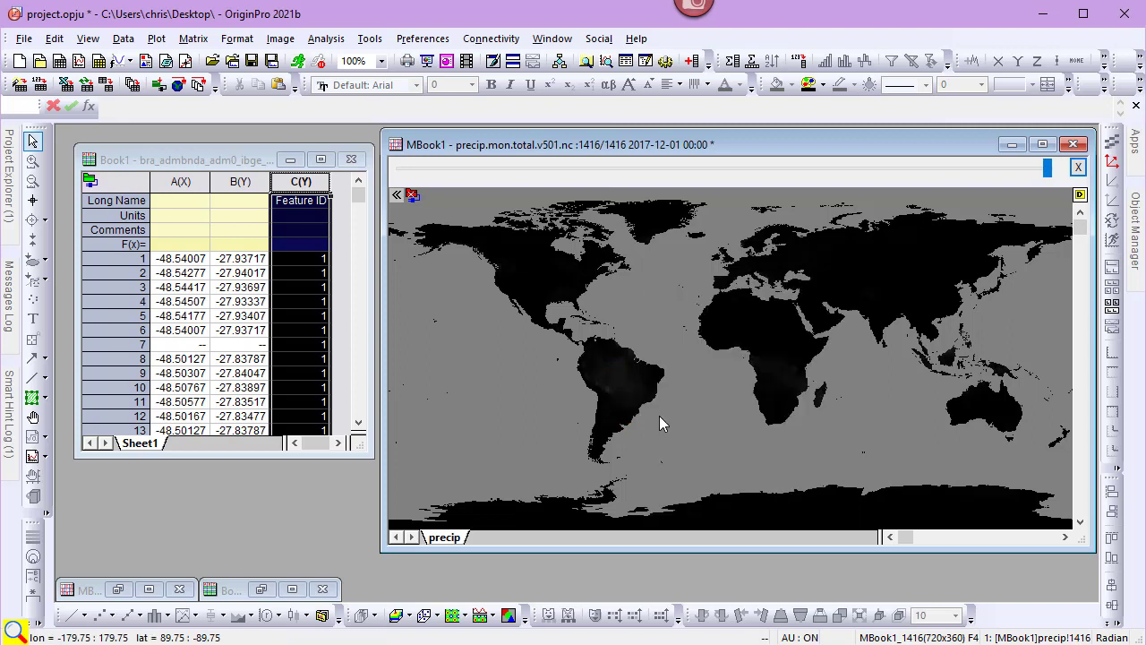